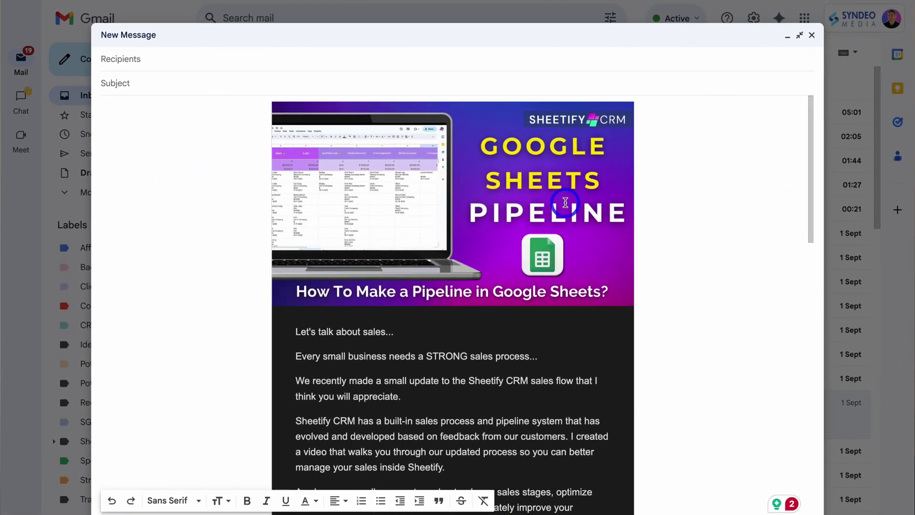
# Write the dark Gmail campaign prompt with placeholders, then select the (ADD VIDEO LINK) placeholder
pyautogui.scroll(-8, 565, 202)
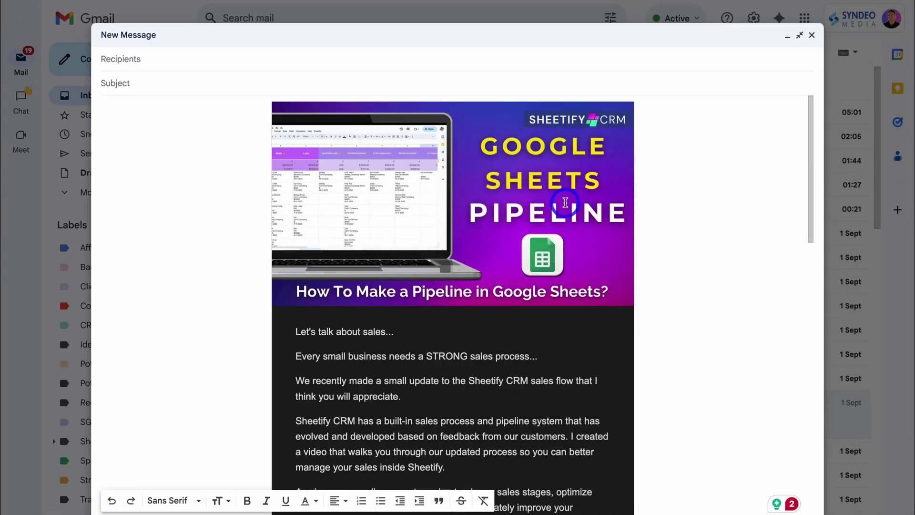
pyautogui.scroll(-5, 571, 200)
pyautogui.scroll(-11, 566, 201)
pyautogui.scroll(-2, 566, 200)
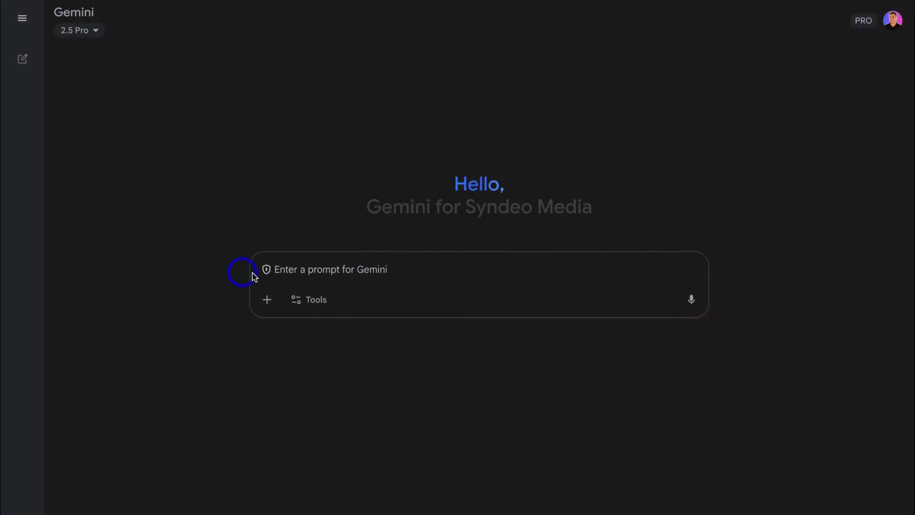
pyautogui.click(287, 269)
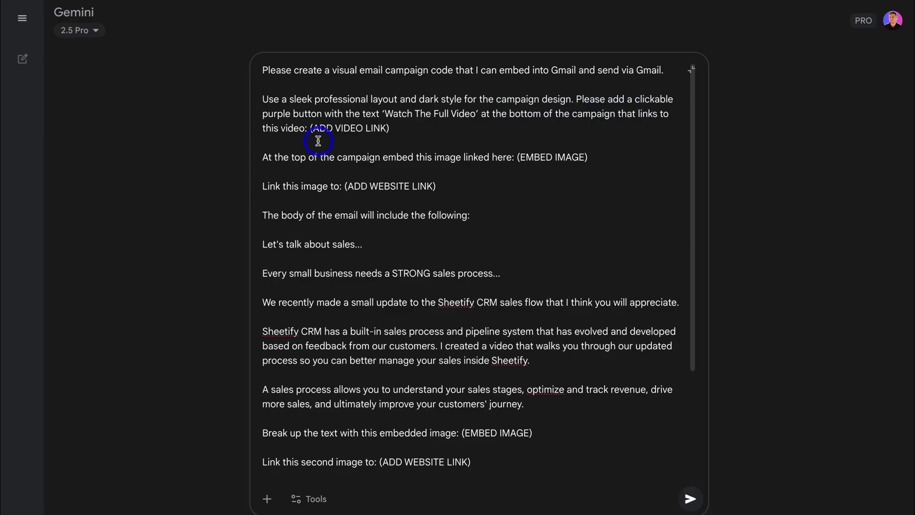
pyautogui.moveTo(391, 128); pyautogui.dragTo(310, 128)
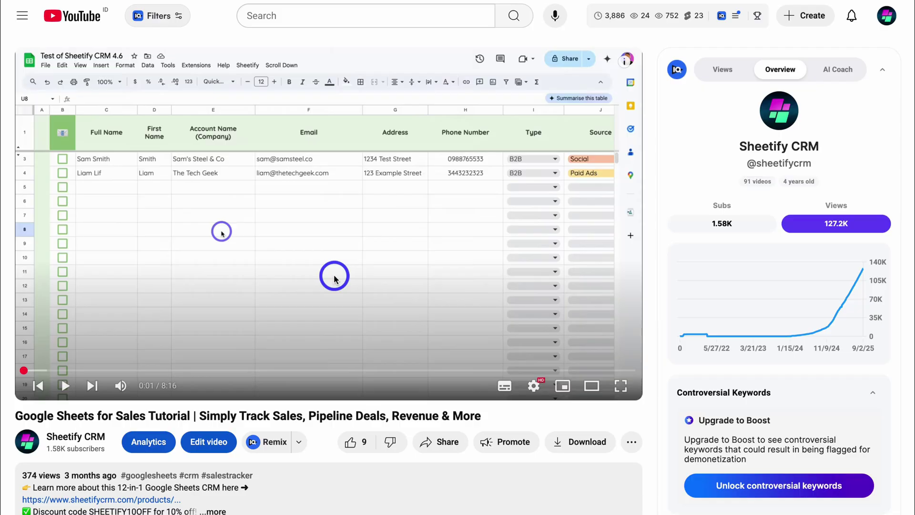
# Copy the youtu.be share link of the Google Sheets for Sales tutorial video
pyautogui.click(445, 443)
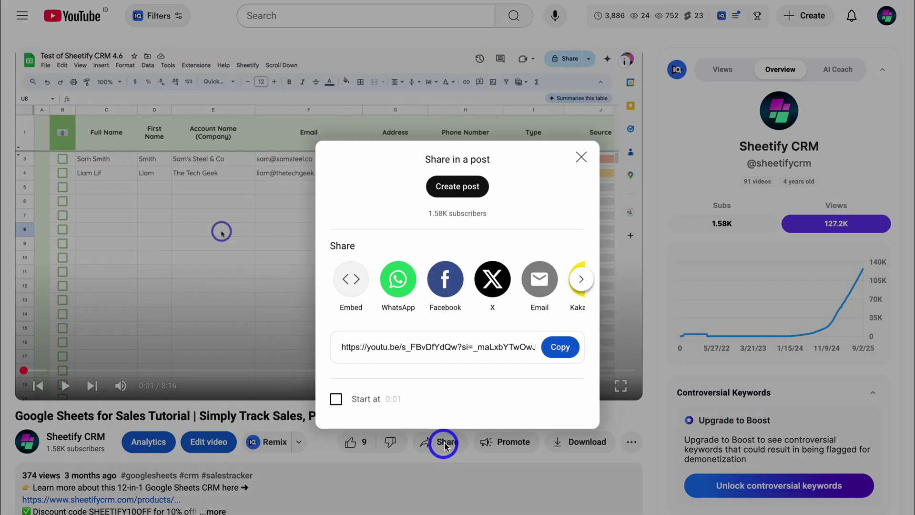
pyautogui.click(561, 349)
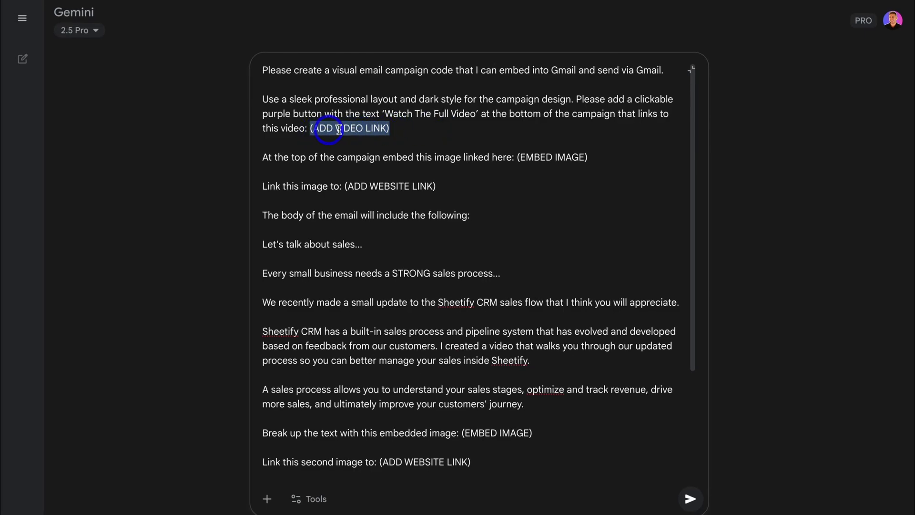
# Paste the YouTube link over (ADD VIDEO LINK) and select the (EMBED IMAGE) placeholder
pyautogui.write('https://youtu.be/s_FBvDfYdQw?si=_maLxbYTwOwJp2Bm')
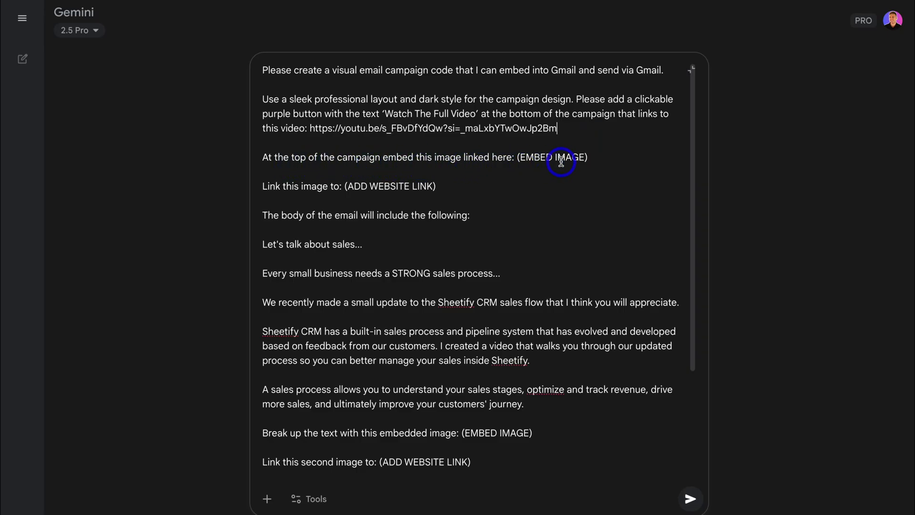
pyautogui.moveTo(517, 157); pyautogui.dragTo(583, 158)
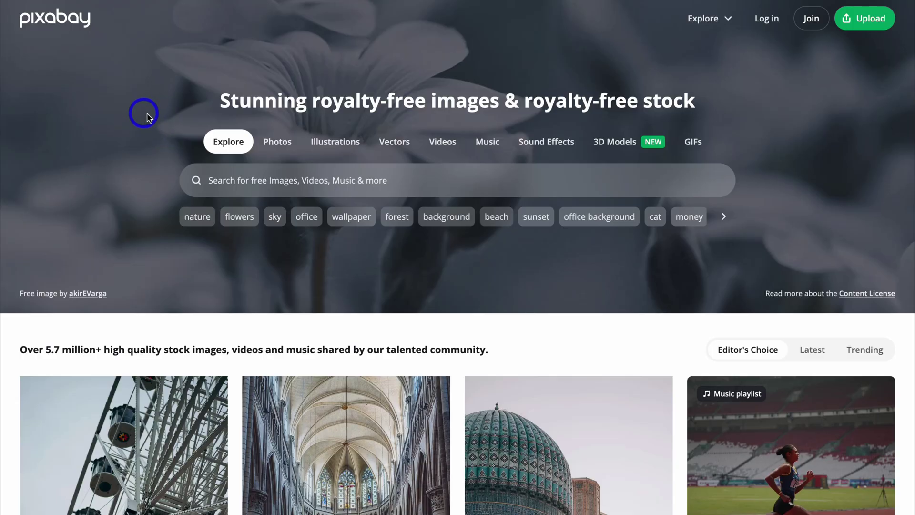
# Rerun the 'business crm' Pixabay search and copy the rawpixel desk photo's image address
pyautogui.click(257, 180)
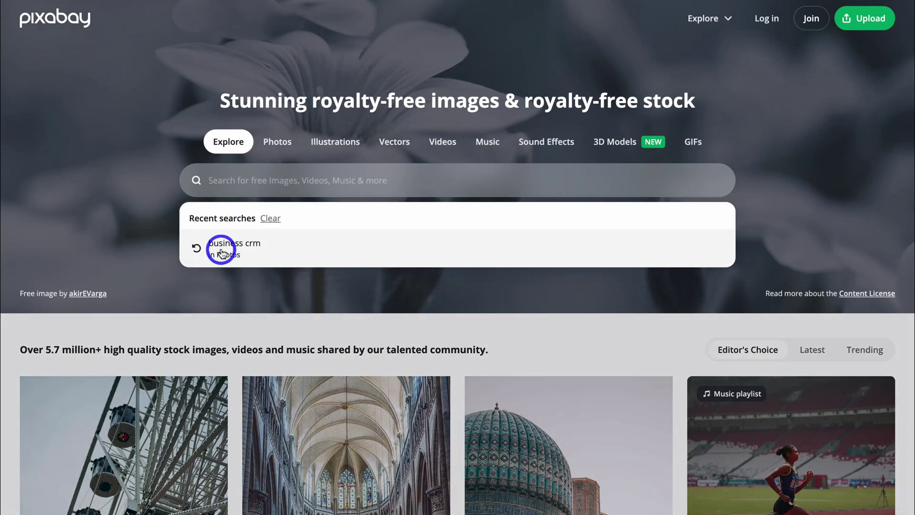
pyautogui.click(292, 245)
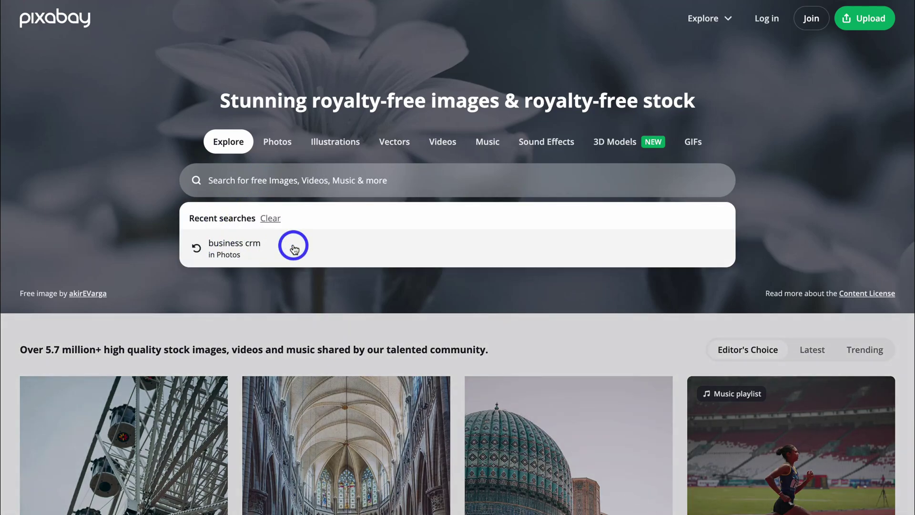
pyautogui.scroll(-7, 293, 246)
pyautogui.scroll(-1, 293, 246)
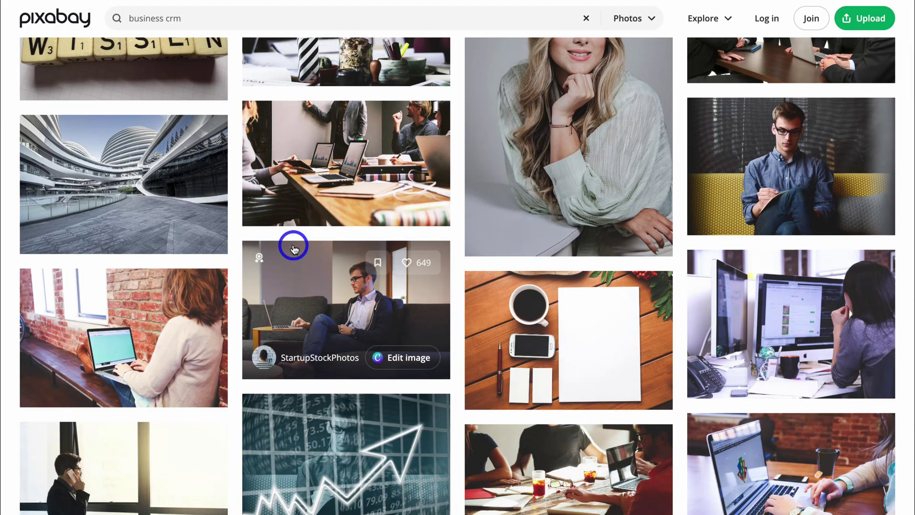
pyautogui.scroll(-10, 293, 247)
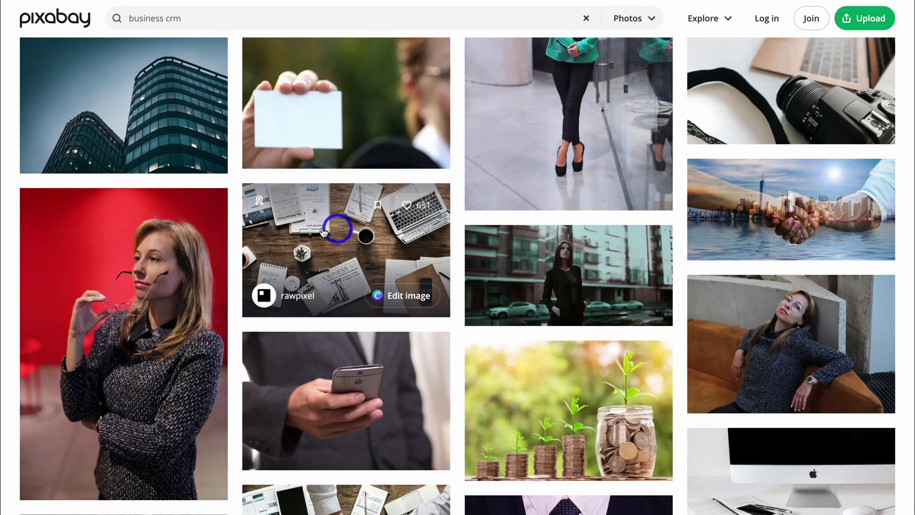
pyautogui.click(334, 246)
pyautogui.rightClick(437, 207)
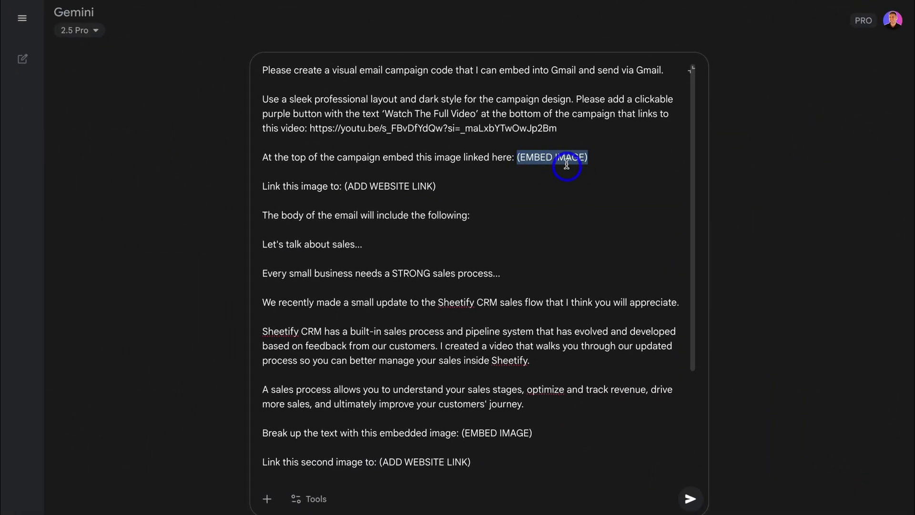
# Paste the desk photo URL over (EMBED IMAGE) and select the pasted URL
pyautogui.hotkey('ctrl', 'v')
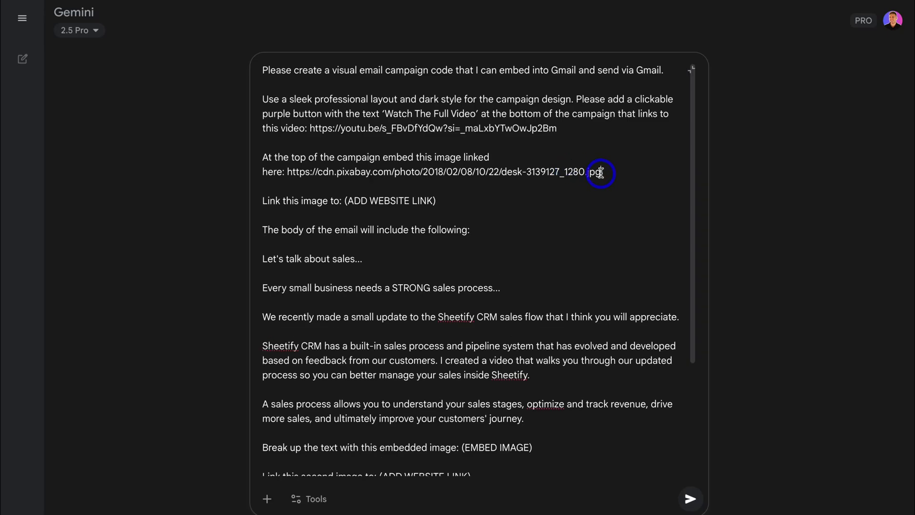
pyautogui.moveTo(585, 174); pyautogui.dragTo(293, 171)
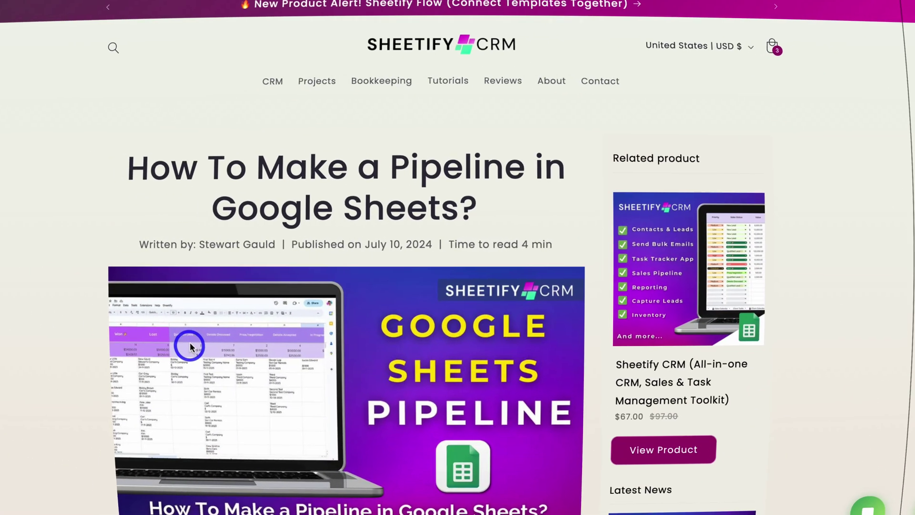
# Copy the image address of the Google Sheets Pipeline banner in the Sheetify CRM blog post
pyautogui.scroll(-10, 107, 333)
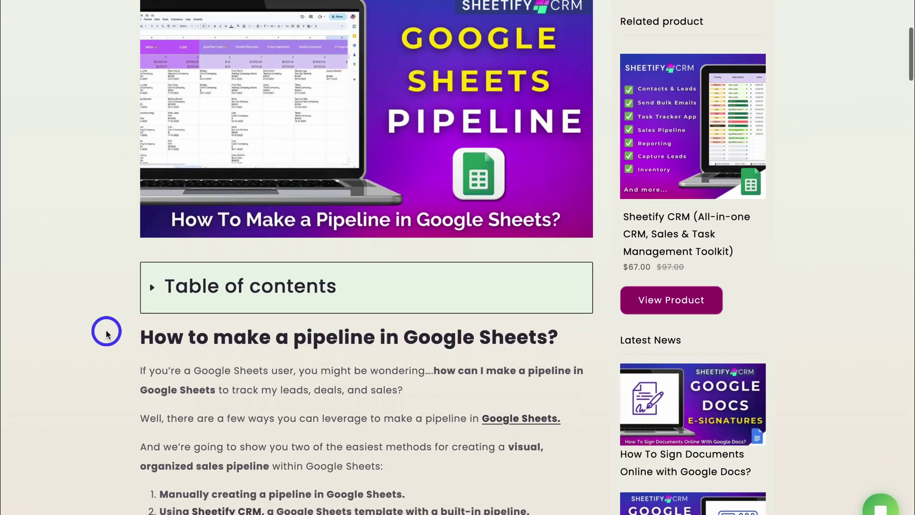
pyautogui.scroll(-4, 106, 332)
pyautogui.scroll(11, 105, 331)
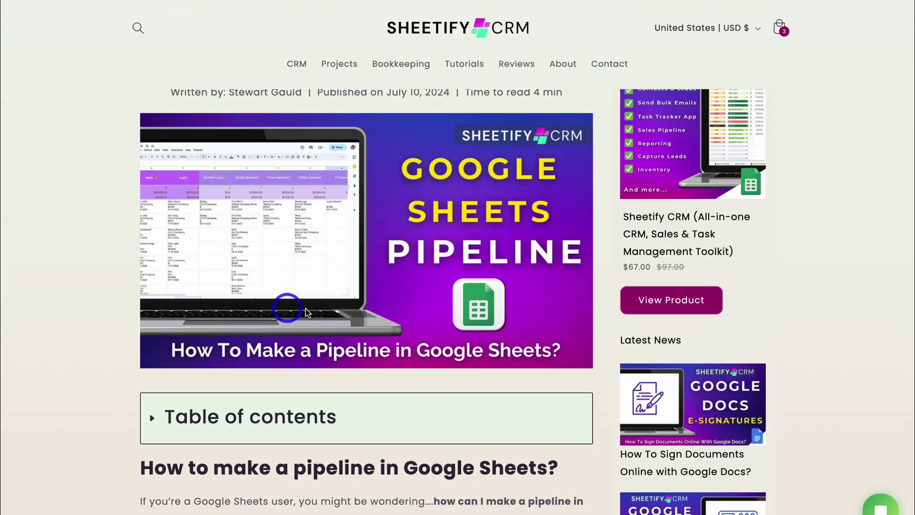
pyautogui.rightClick(401, 295)
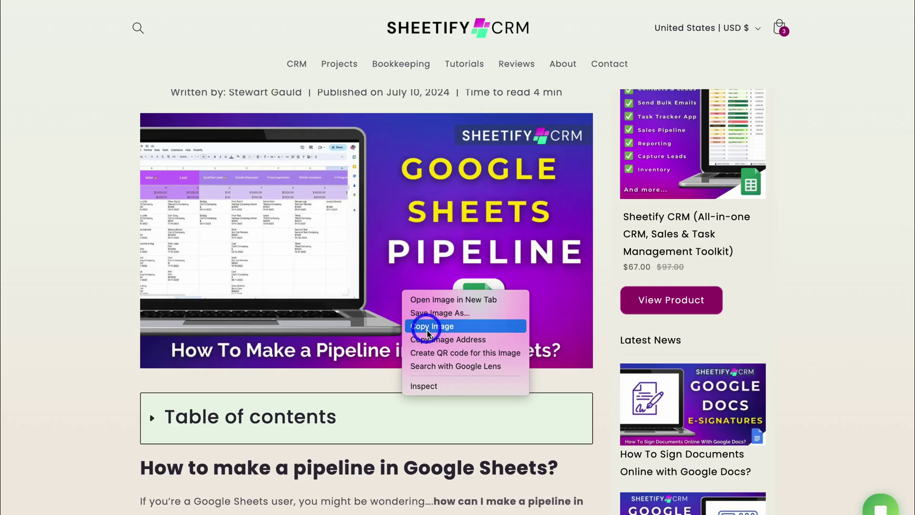
pyautogui.click(499, 342)
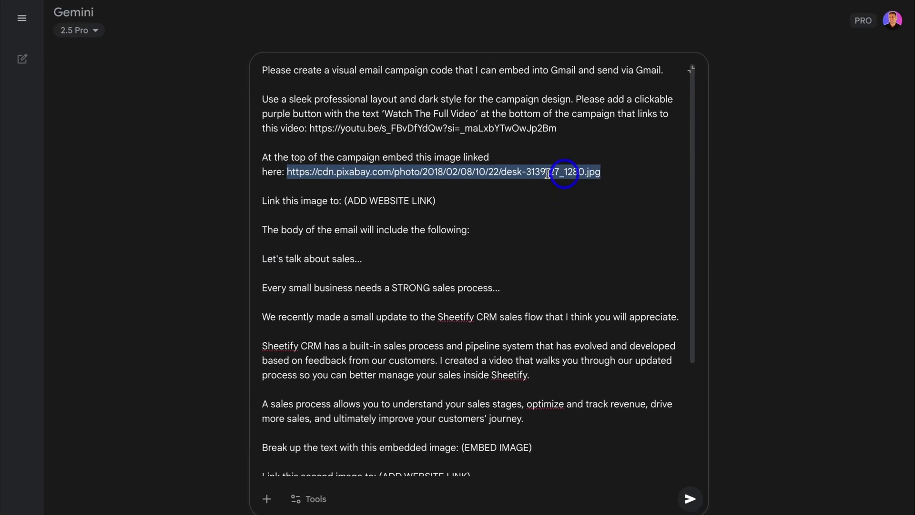
# Replace the Pixabay URL with the Sheetify banner address and put the pipeline blog post URL over (ADD WEBSITE LINK)
pyautogui.hotkey('ctrl', 'v')
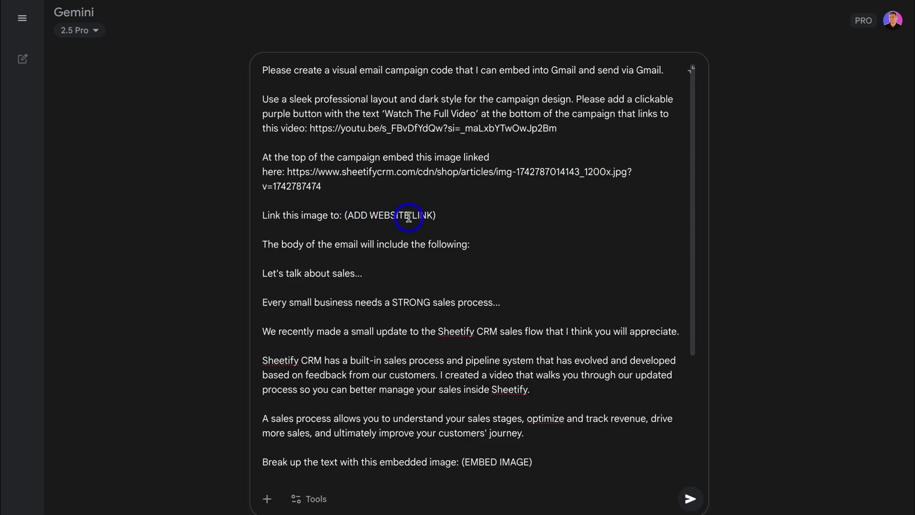
pyautogui.moveTo(442, 215); pyautogui.dragTo(344, 216)
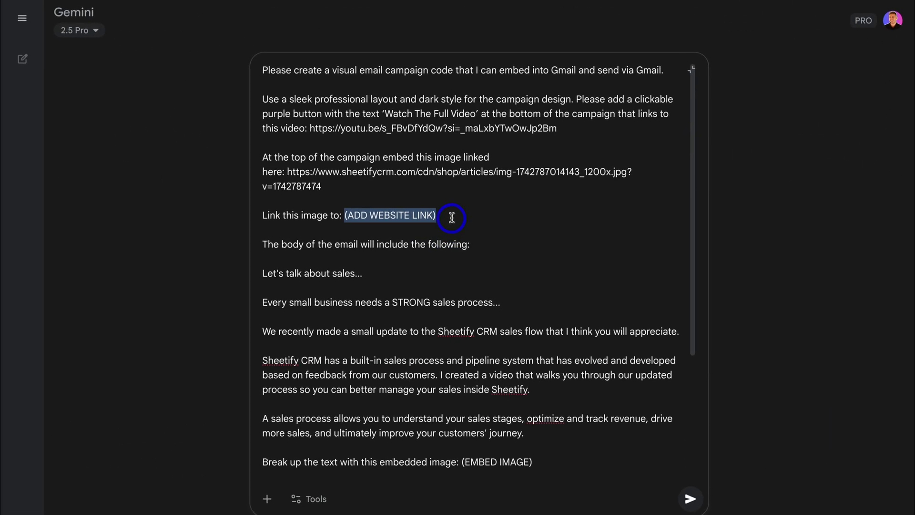
pyautogui.hotkey('ctrl', 'v')
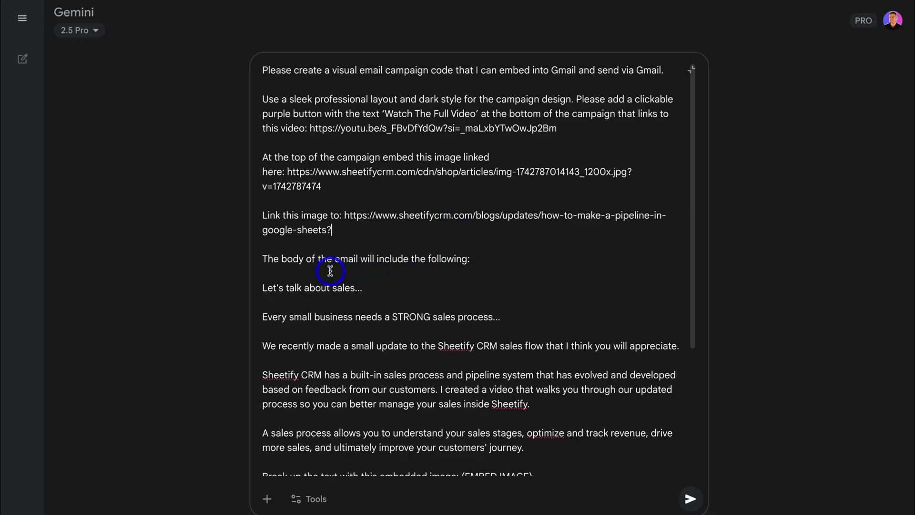
pyautogui.scroll(-3, 494, 261)
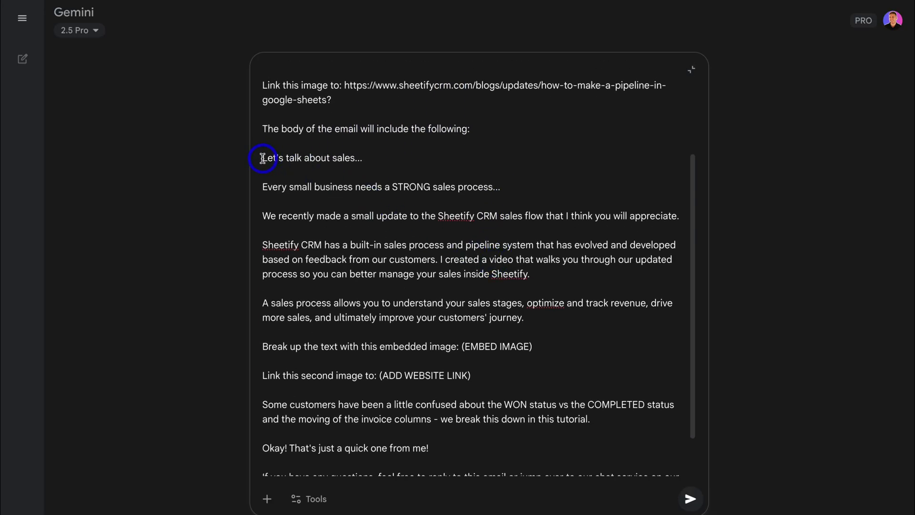
pyautogui.moveTo(263, 157); pyautogui.dragTo(544, 320)
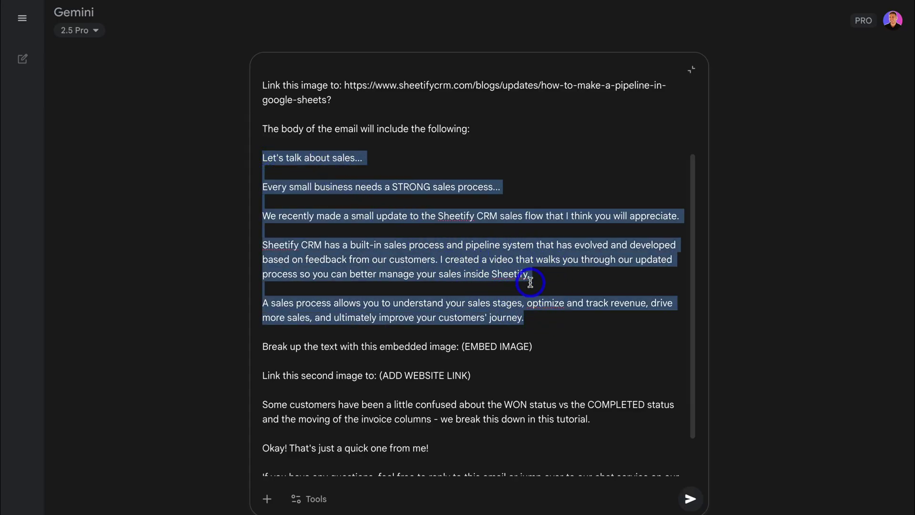
pyautogui.scroll(-1, 530, 282)
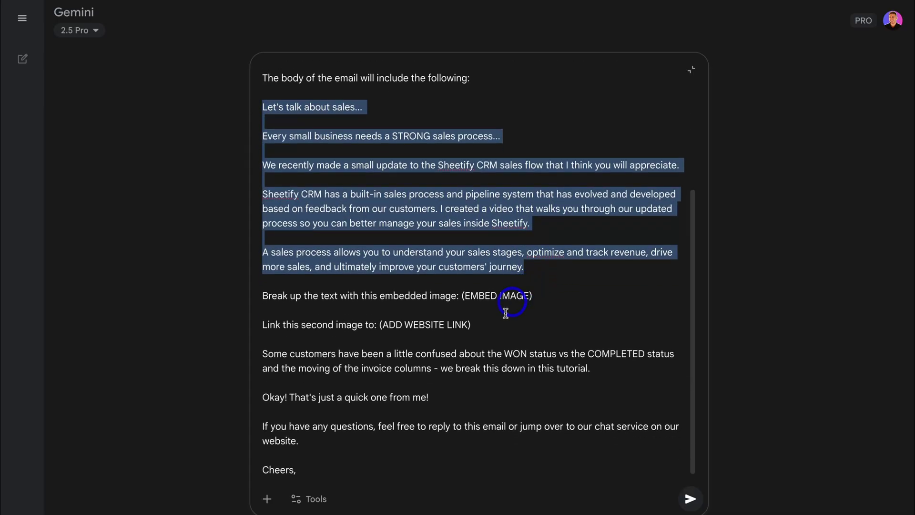
pyautogui.click(415, 305)
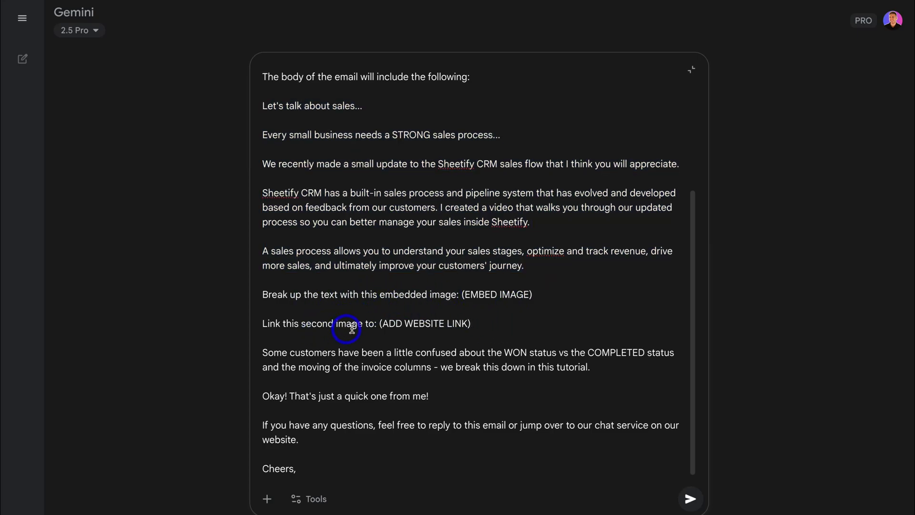
pyautogui.click(500, 324)
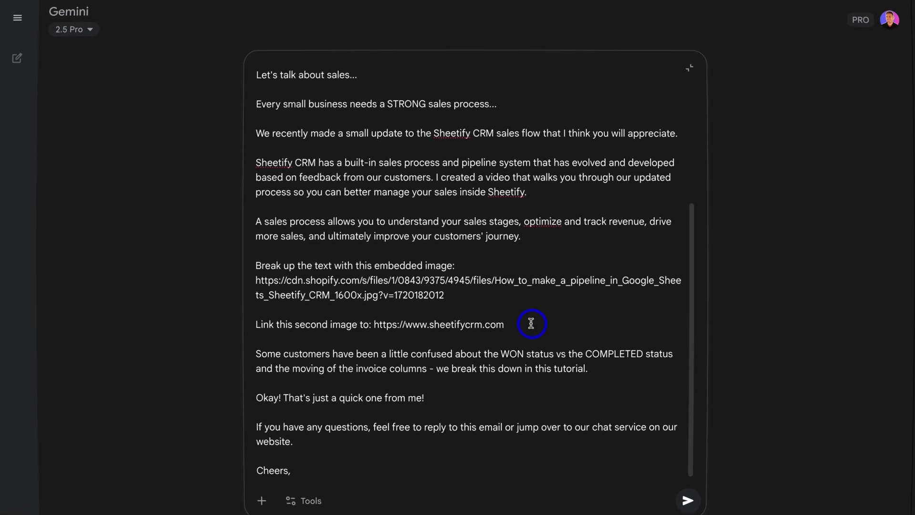
pyautogui.moveTo(530, 323); pyautogui.dragTo(261, 269)
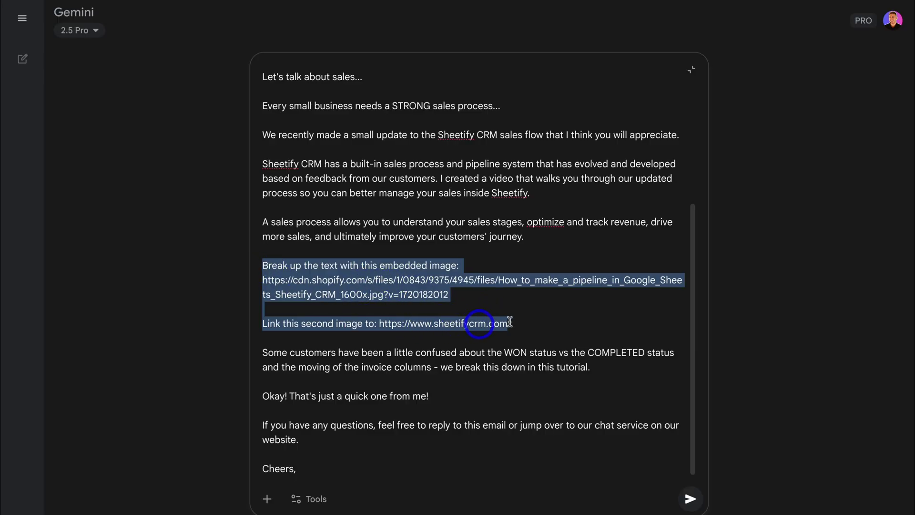
pyautogui.click(321, 472)
pyautogui.moveTo(286, 433); pyautogui.dragTo(263, 352)
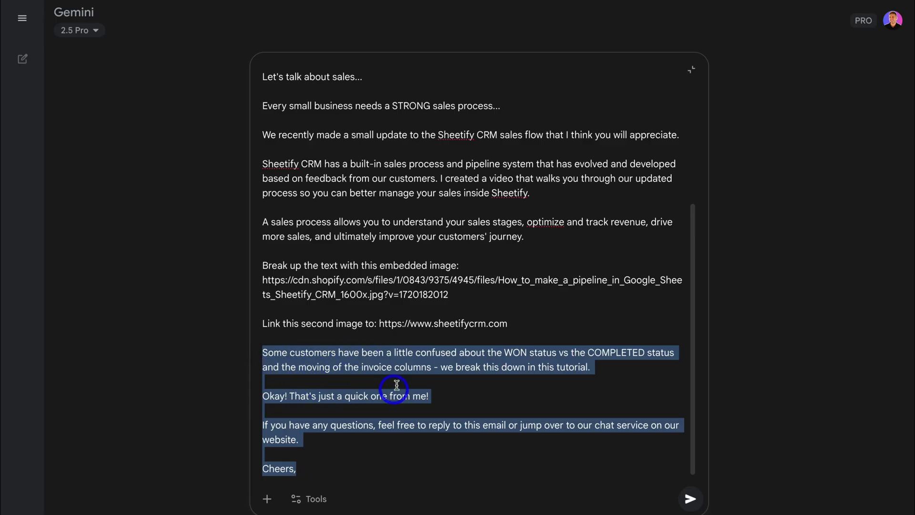
pyautogui.click(398, 458)
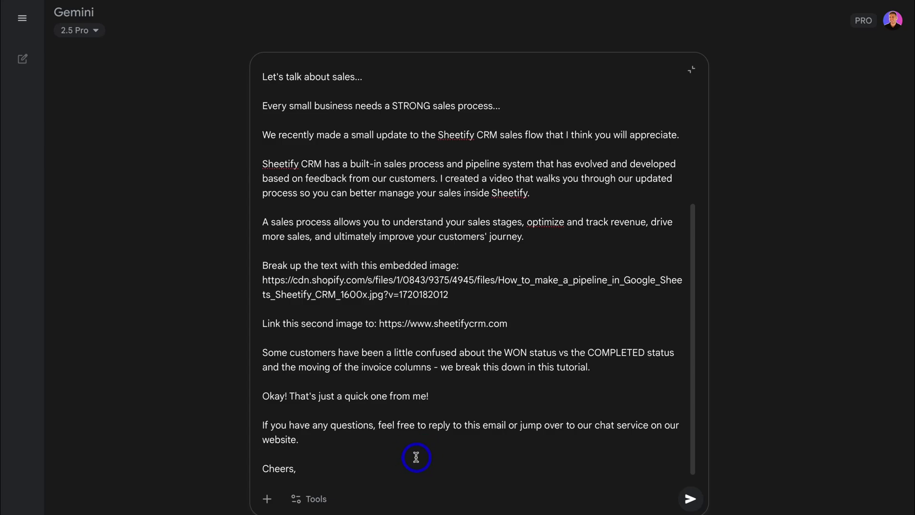
# Send the prompt, review the dark Sheetify CRM email preview, then switch the canvas to Code view
pyautogui.click(416, 457)
pyautogui.click(688, 501)
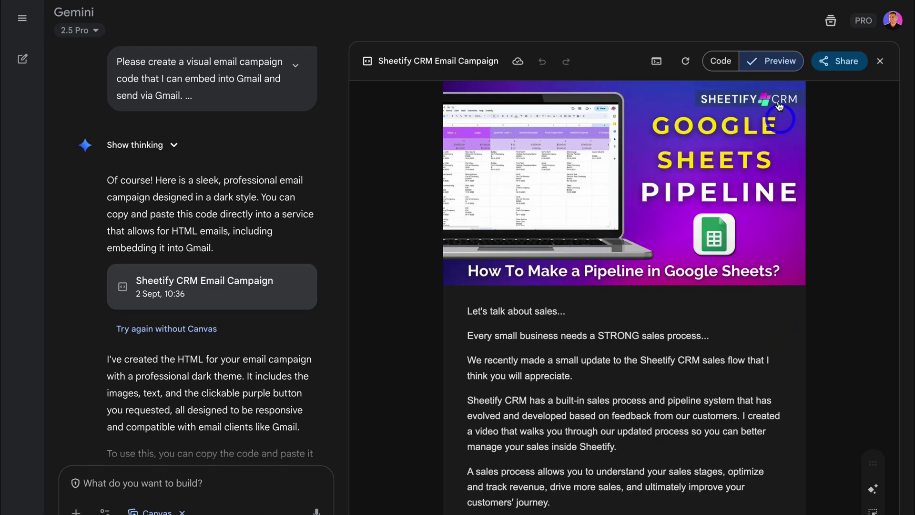
pyautogui.scroll(-10, 735, 260)
pyautogui.scroll(10, 734, 259)
pyautogui.scroll(-3, 634, 191)
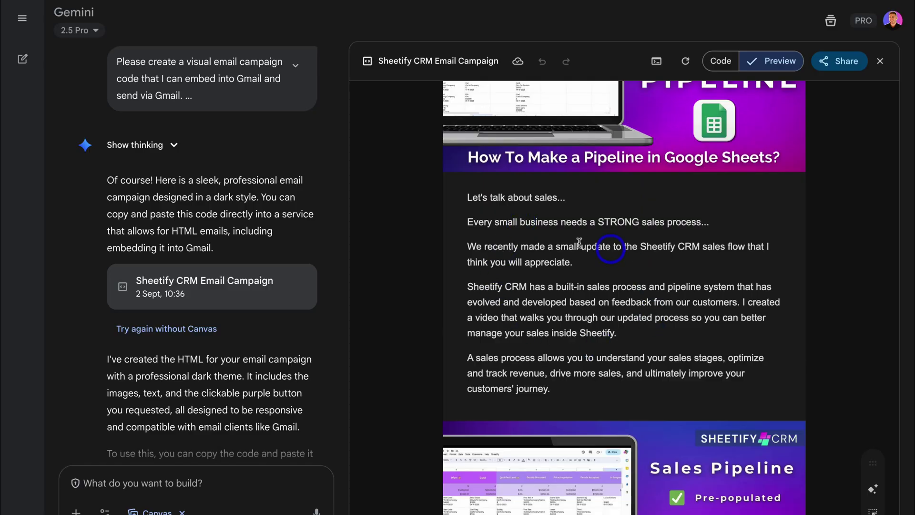
pyautogui.scroll(-5, 646, 303)
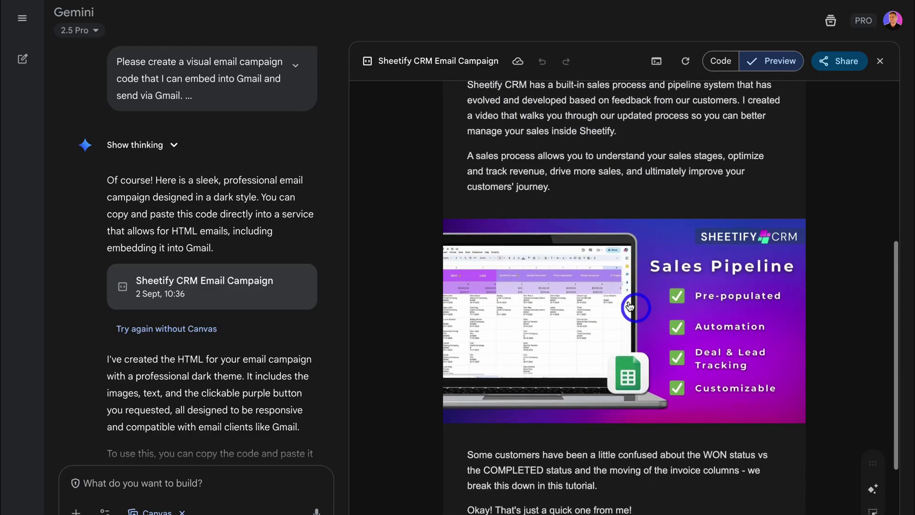
pyautogui.scroll(-3, 648, 303)
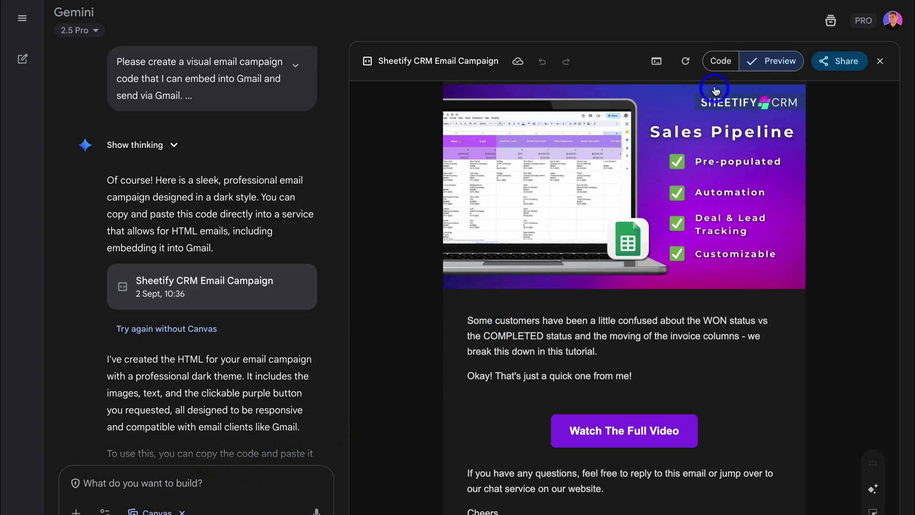
pyautogui.click(717, 63)
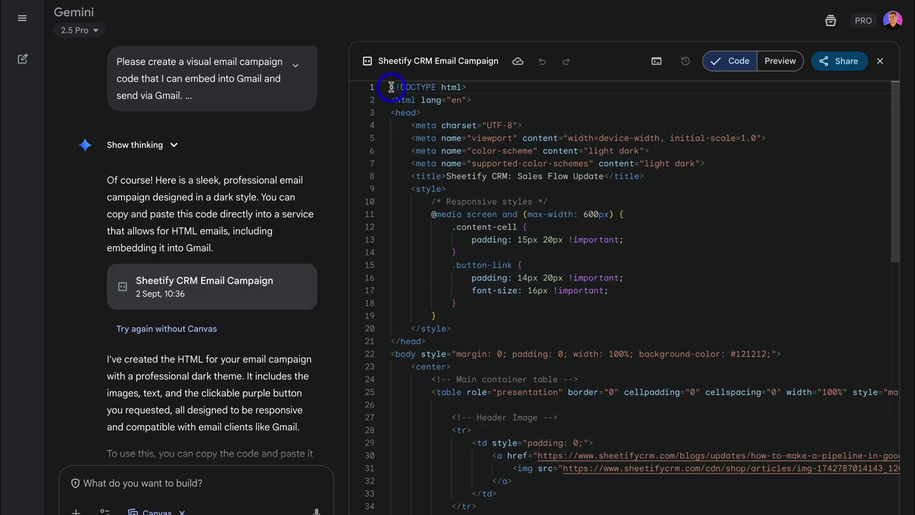
# Select the full email HTML in Code view, from the doctype line to the closing html tag
pyautogui.moveTo(391, 87); pyautogui.dragTo(487, 511)
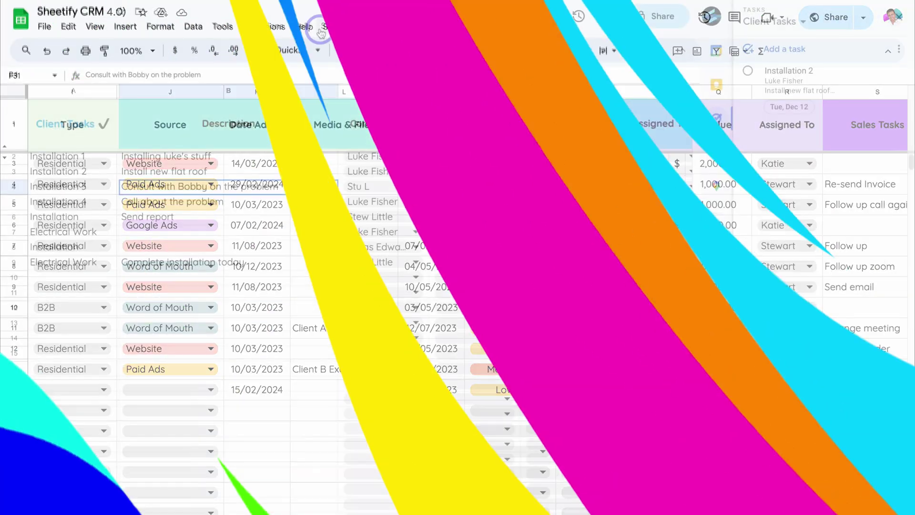
# Send the Installation 3 client task to Tasks and email payment reminders to ticked CRM contacts
pyautogui.click(337, 26)
pyautogui.moveTo(362, 46)
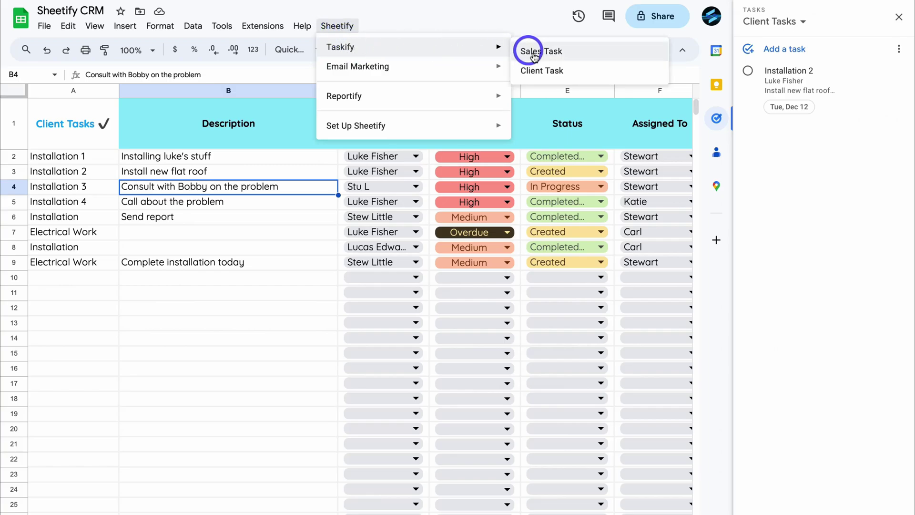
pyautogui.click(592, 76)
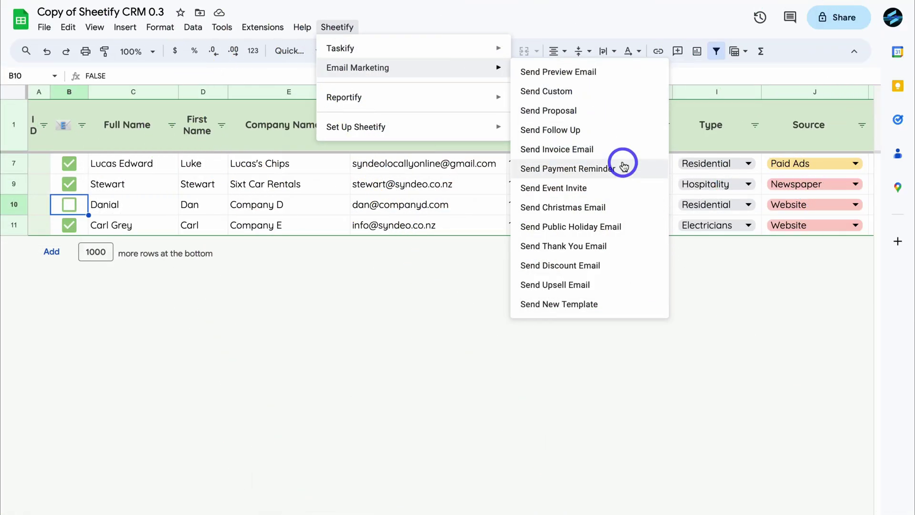
pyautogui.click(639, 175)
pyautogui.click(544, 313)
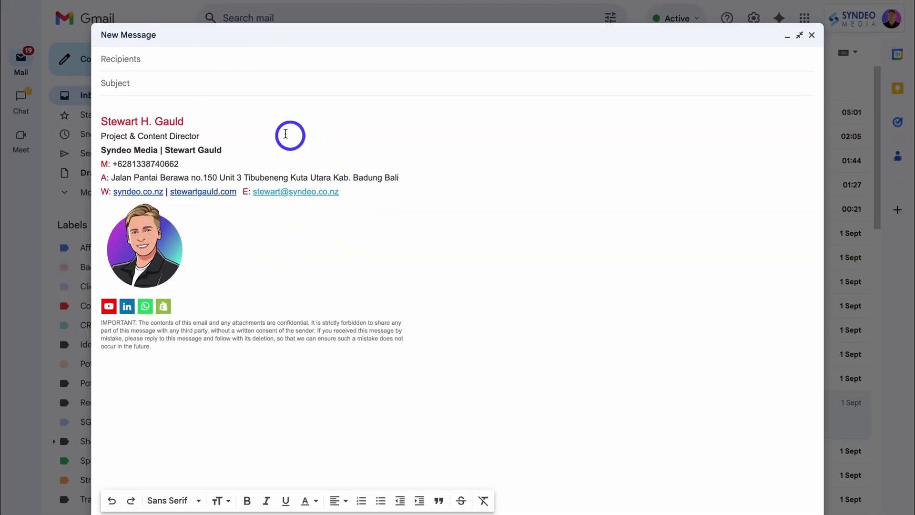
# Insert a new 999999 line above the Gmail signature and select it
pyautogui.click(127, 106)
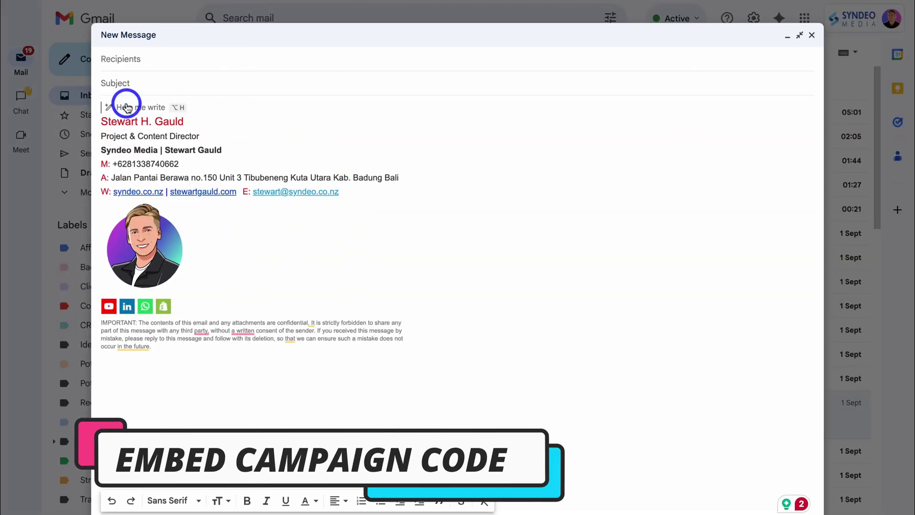
pyautogui.press('Return')
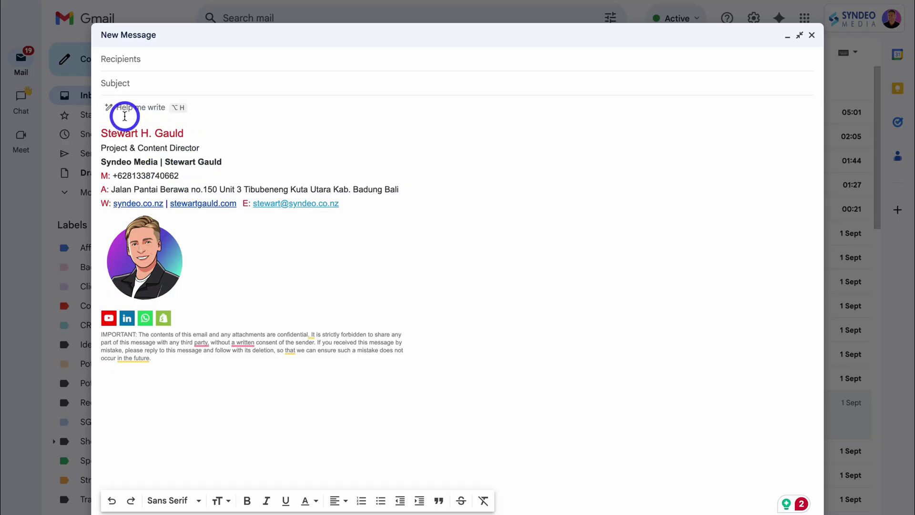
pyautogui.write('999999')
pyautogui.moveTo(135, 108); pyautogui.dragTo(101, 105)
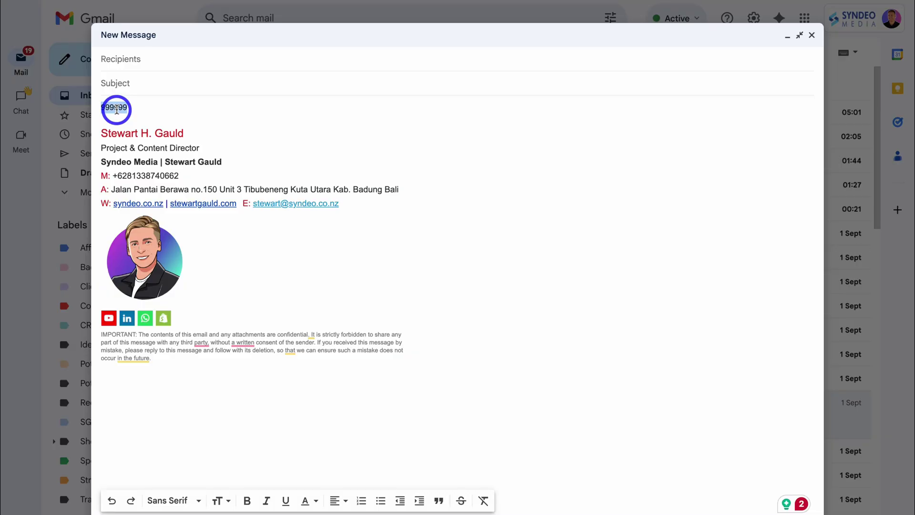
# Inspect the 999999 placeholder and replace its div's HTML with the pasted campaign code
pyautogui.rightClick(117, 110)
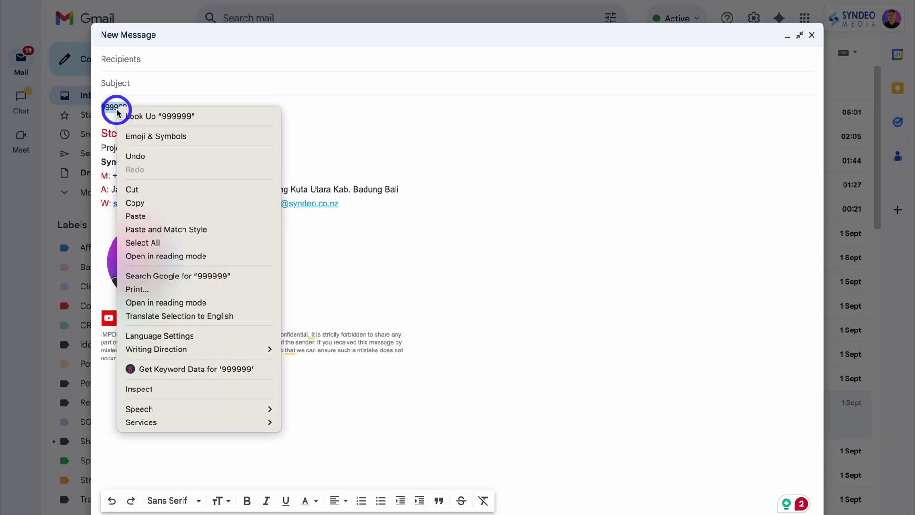
pyautogui.click(176, 388)
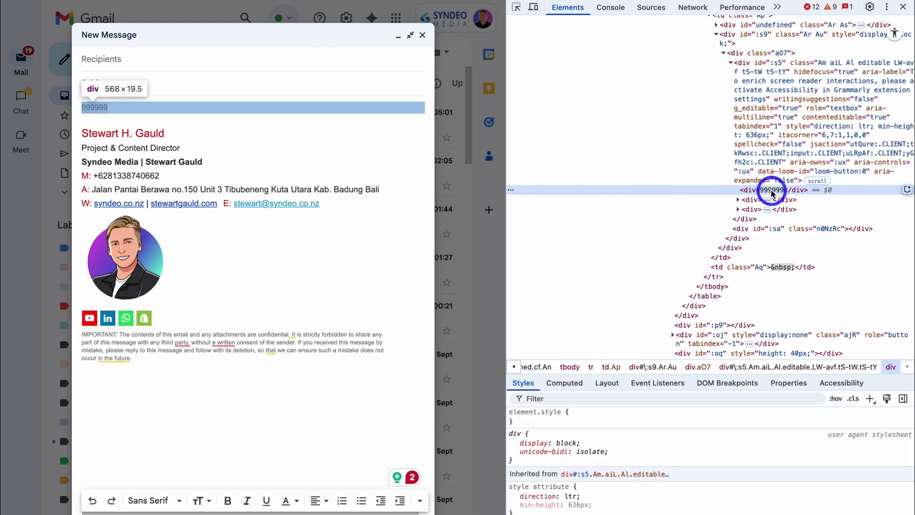
pyautogui.rightClick(773, 193)
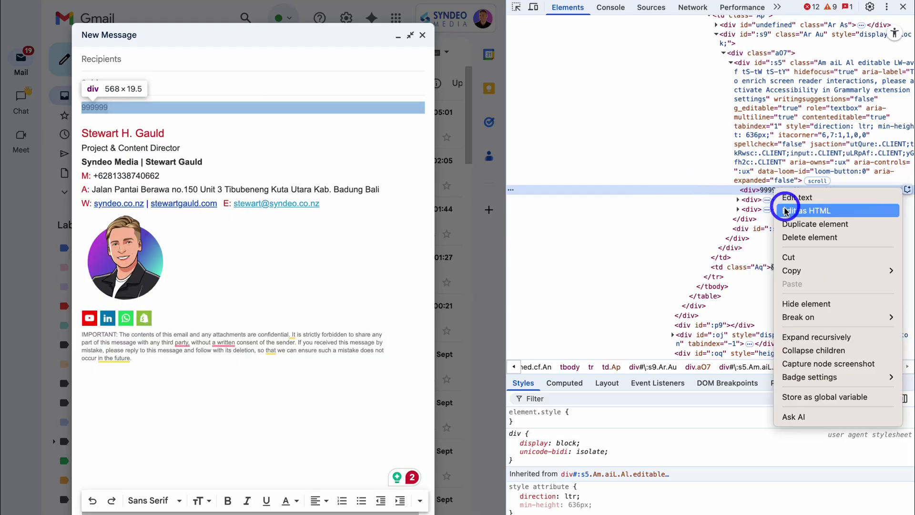
pyautogui.click(861, 212)
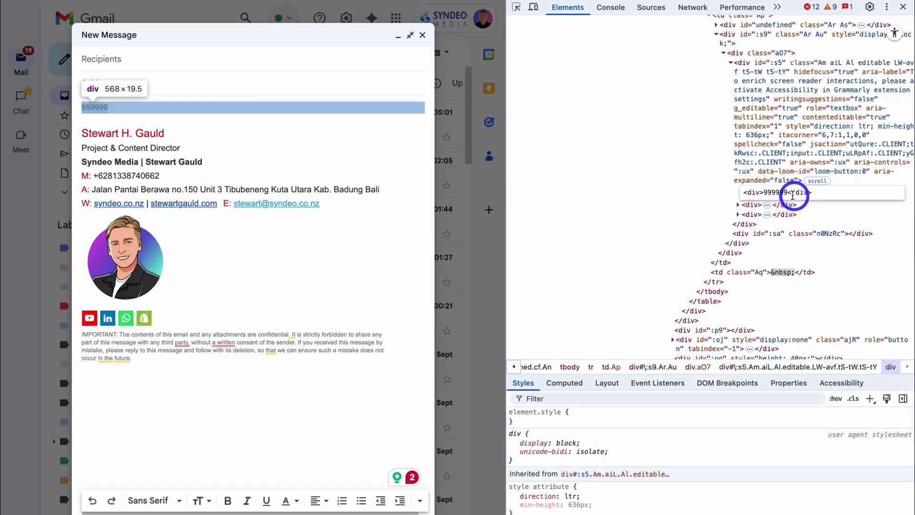
pyautogui.click(788, 192)
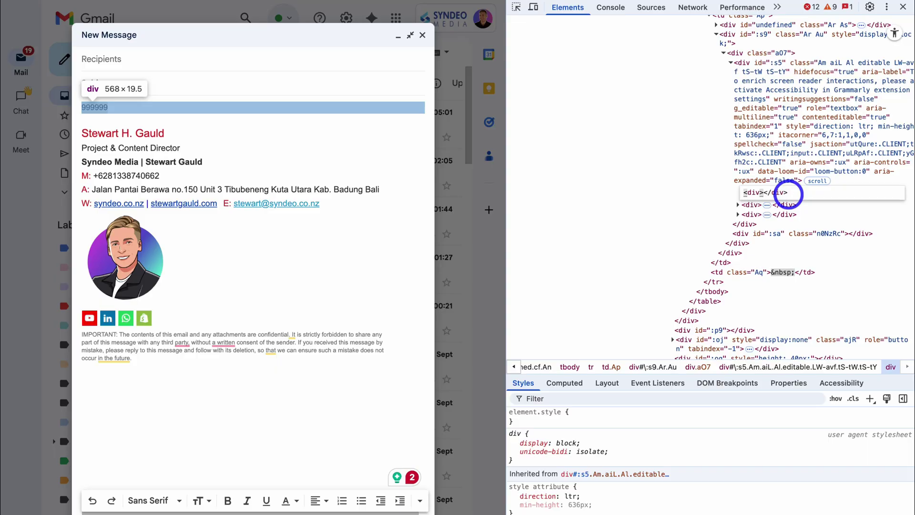
pyautogui.press('super+v')
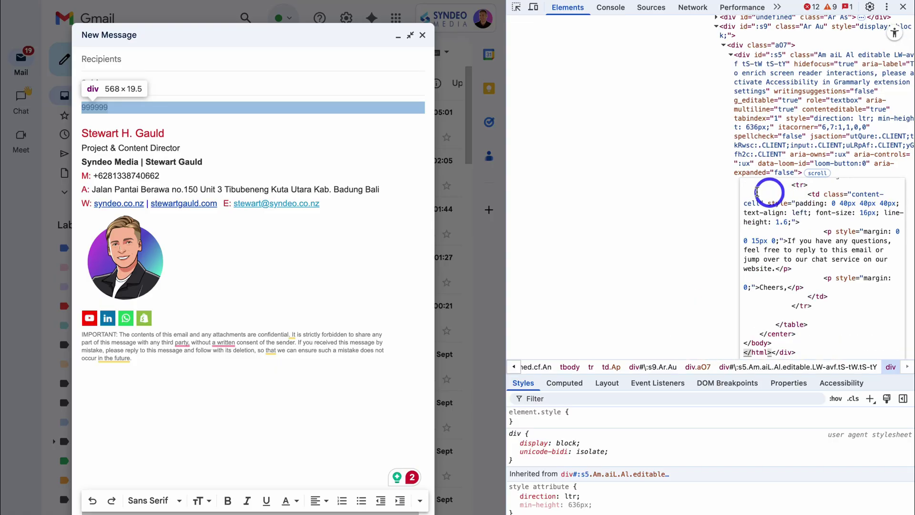
pyautogui.click(610, 187)
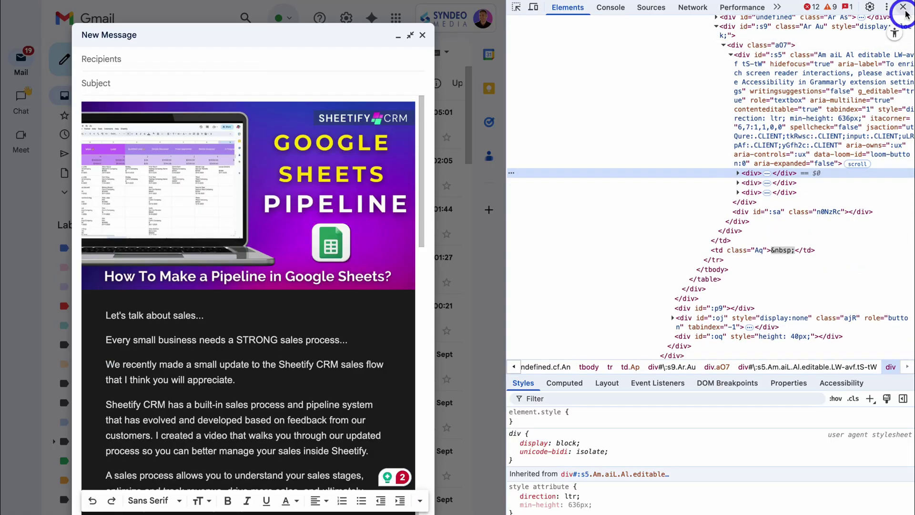
# Close DevTools and scroll through the draft to check the embedded newsletter body
pyautogui.click(902, 7)
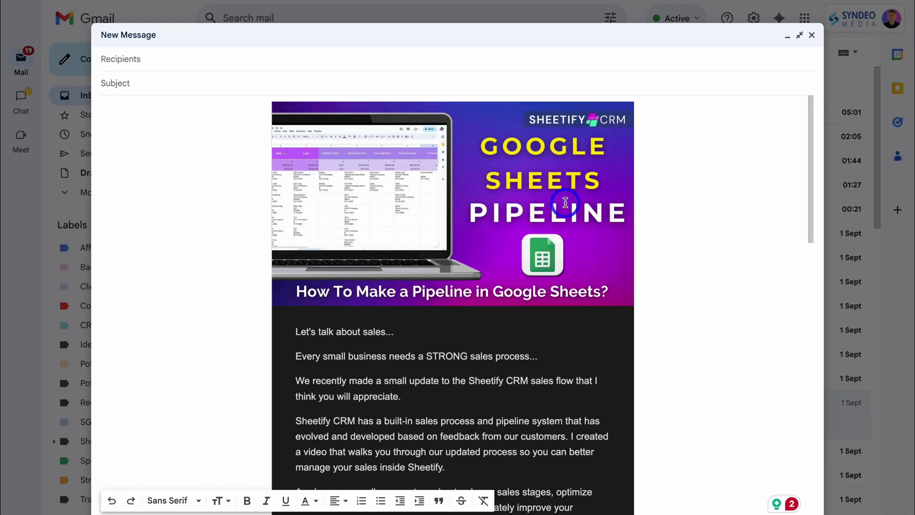
pyautogui.scroll(-10, 565, 201)
pyautogui.scroll(-5, 566, 201)
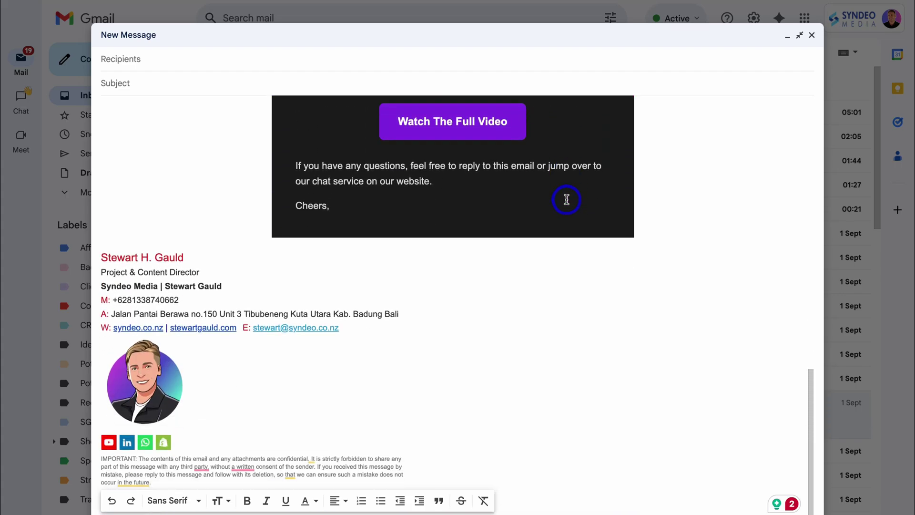
pyautogui.scroll(10, 565, 200)
pyautogui.scroll(5, 566, 199)
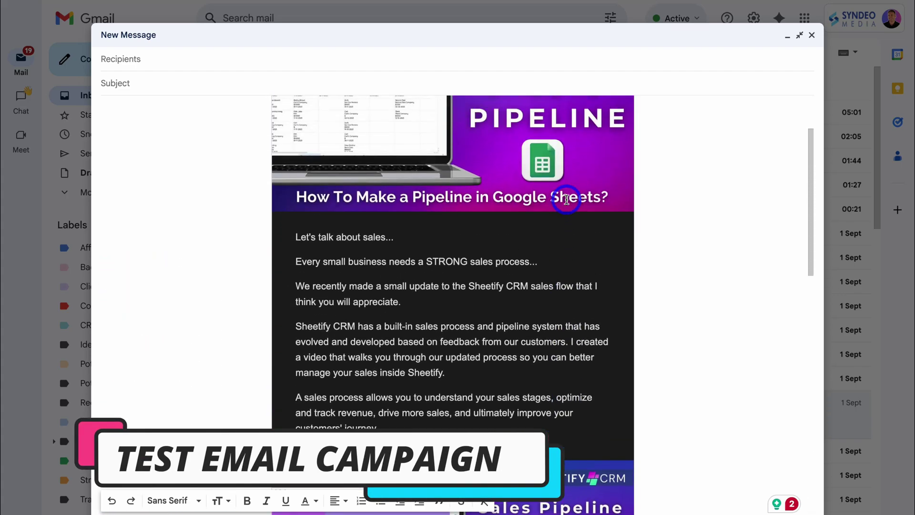
# Address the draft to two recipients and paste the subject 'Drive more sales with Sheetify CRM!'
pyautogui.click(194, 57)
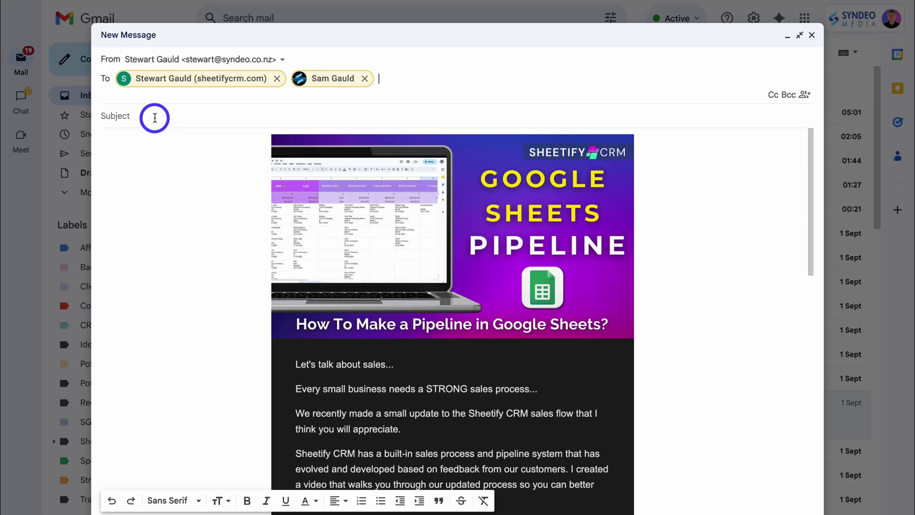
pyautogui.click(155, 118)
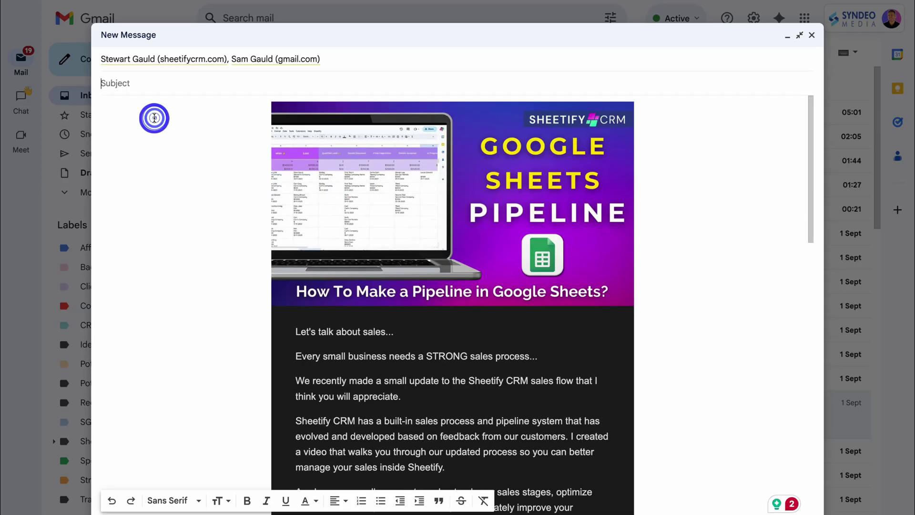
pyautogui.write('Drive more sales with Sheetify CRM!')
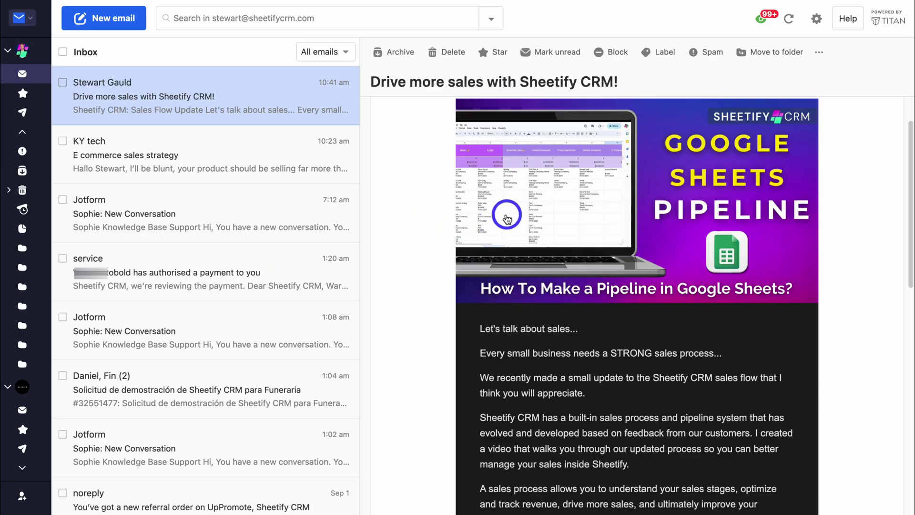
# Scroll through the received campaign and test that the header image opens the pipeline blog post
pyautogui.scroll(-10, 506, 219)
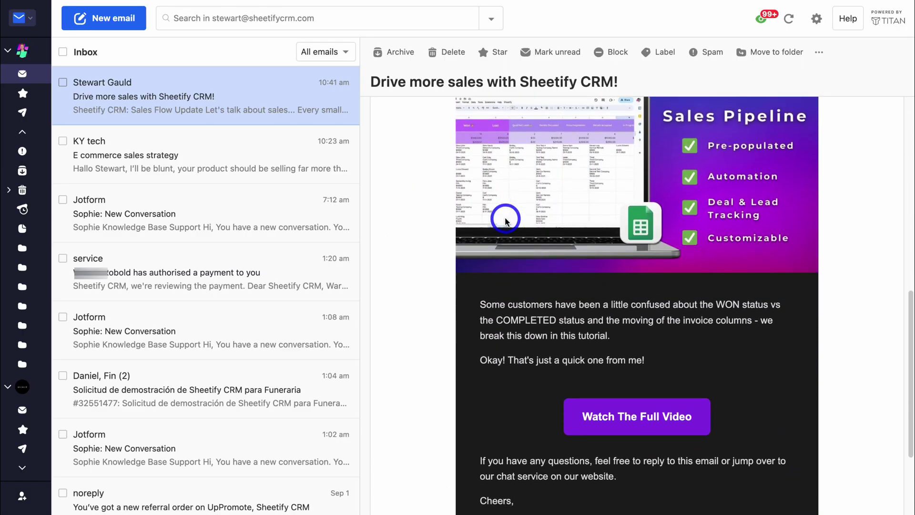
pyautogui.scroll(-2, 507, 219)
pyautogui.scroll(6, 507, 219)
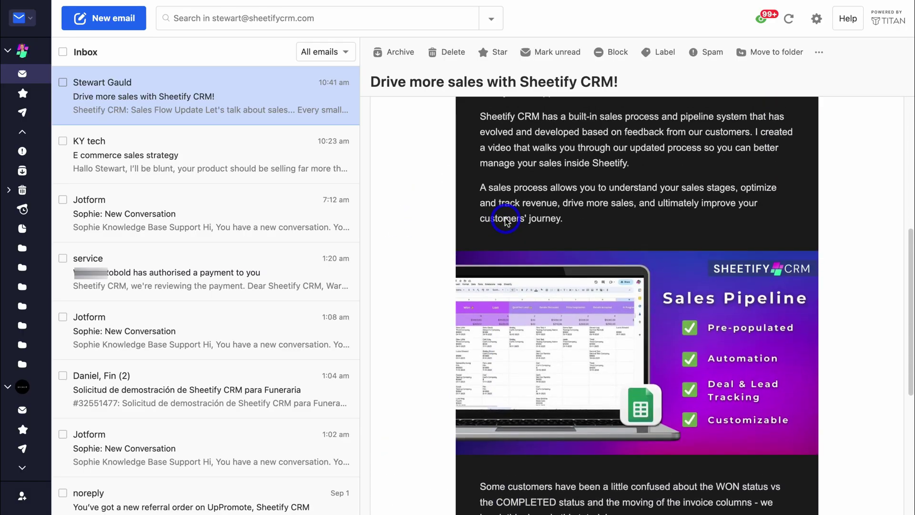
pyautogui.scroll(6, 507, 219)
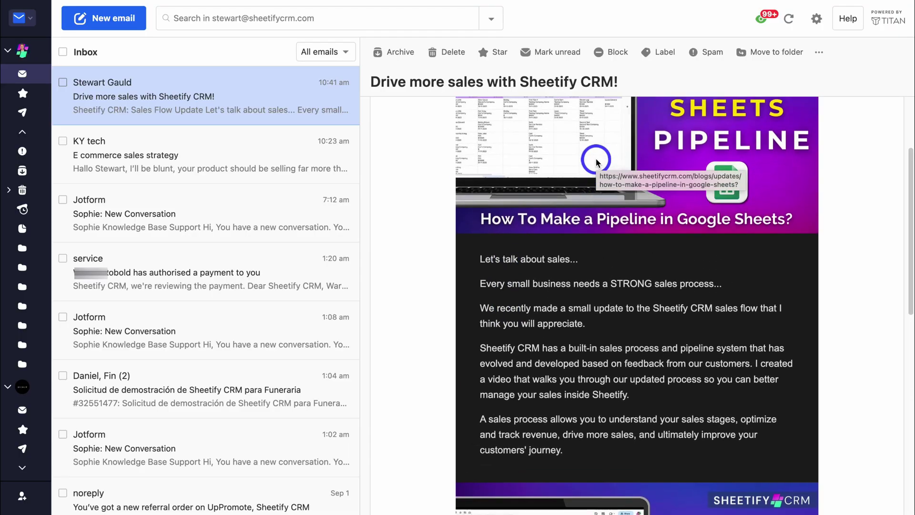
pyautogui.click(621, 183)
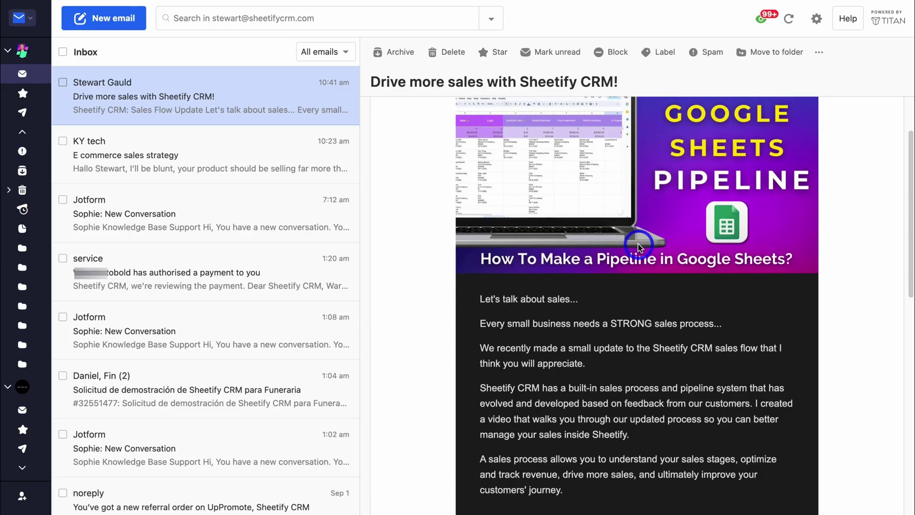
# Scroll down and test that Watch The Full Video opens the YouTube tutorial
pyautogui.scroll(-4, 639, 247)
pyautogui.scroll(-3, 638, 247)
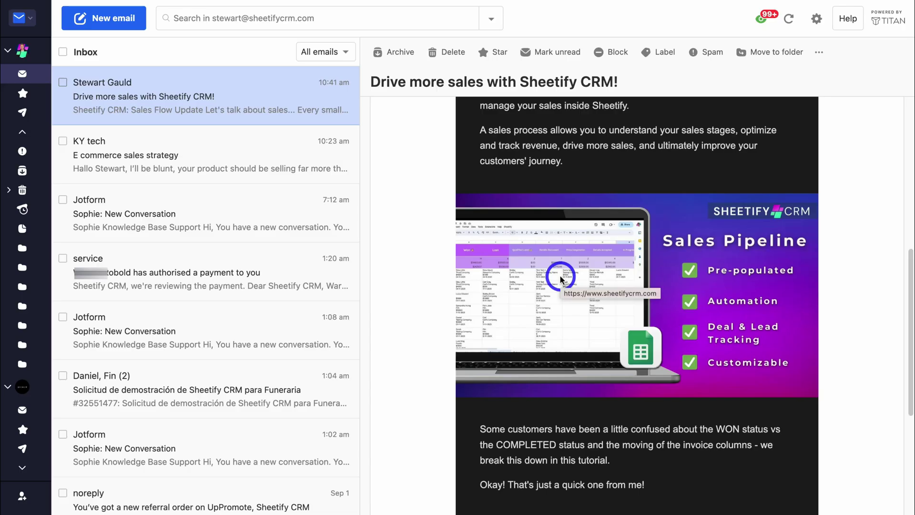
pyautogui.scroll(-3, 637, 382)
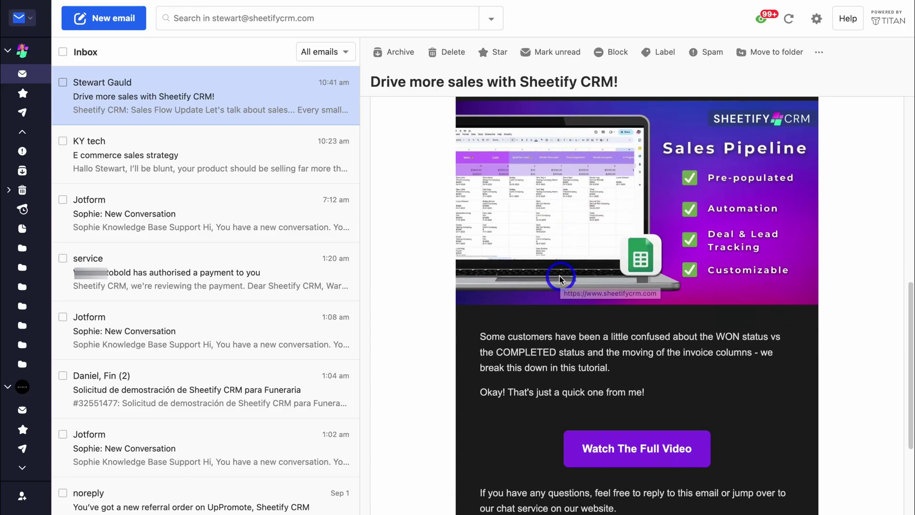
pyautogui.click(649, 450)
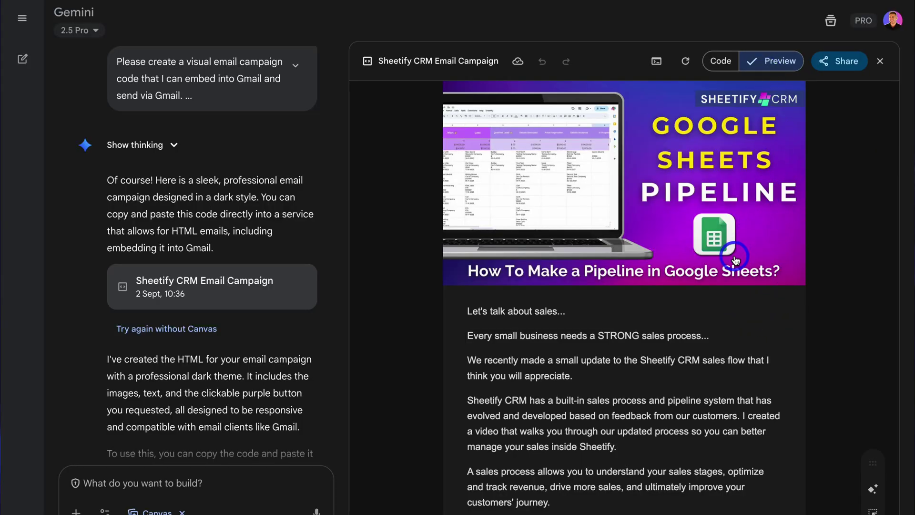
# Scroll through the Sheetify CRM Email Campaign preview in the Gemini canvas
pyautogui.scroll(-10, 735, 259)
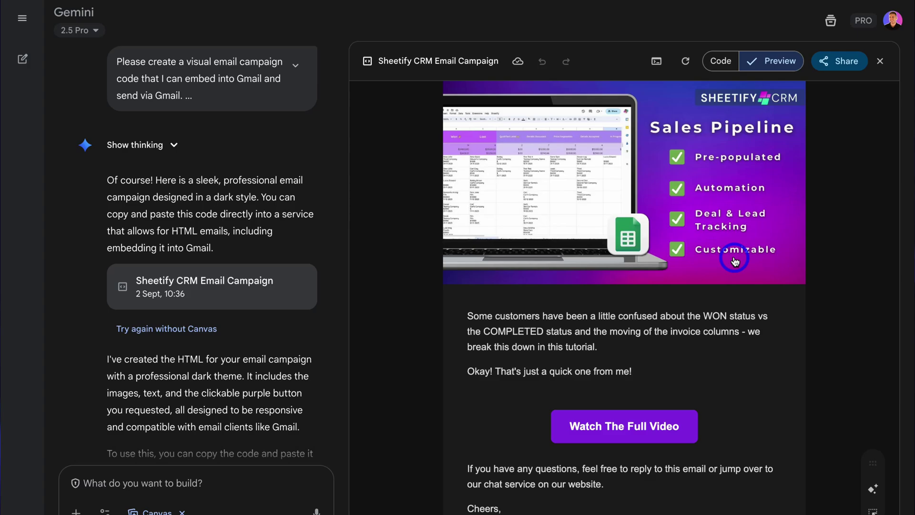
pyautogui.scroll(10, 735, 260)
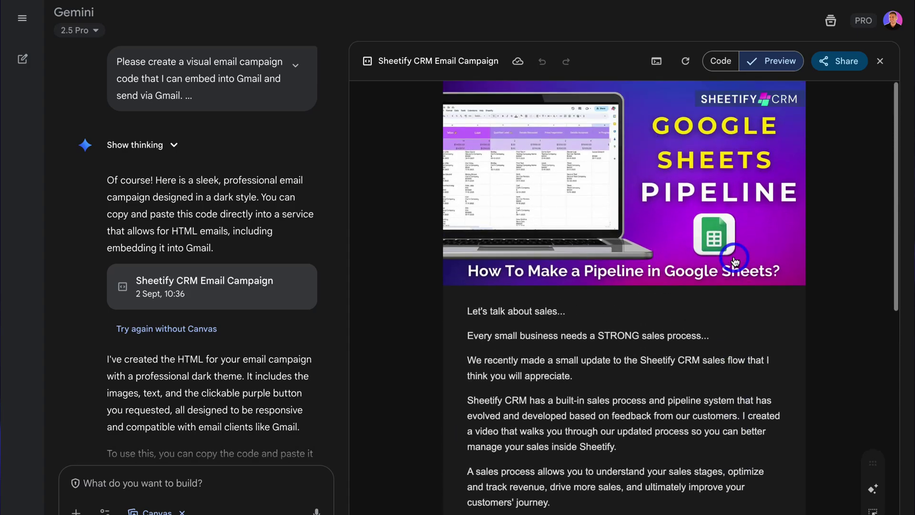